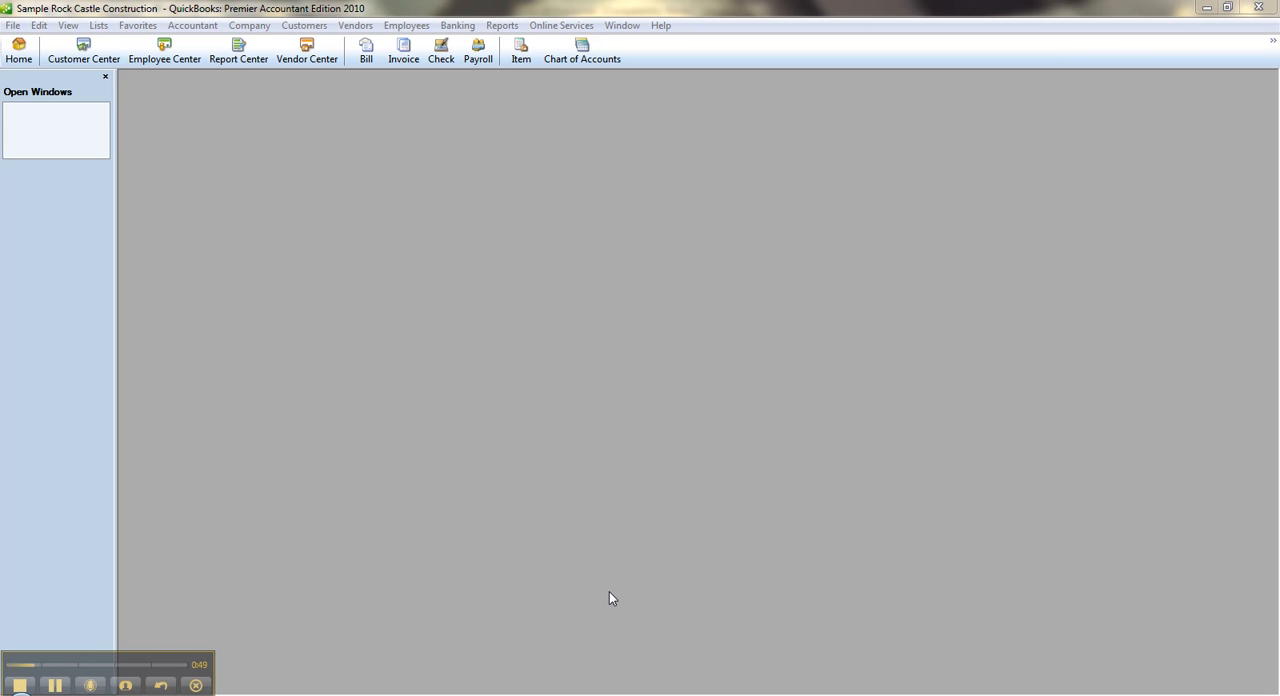
Open the chart of accounts and start a new account of type Bank
click(20, 50)
click(832, 150)
click(695, 238)
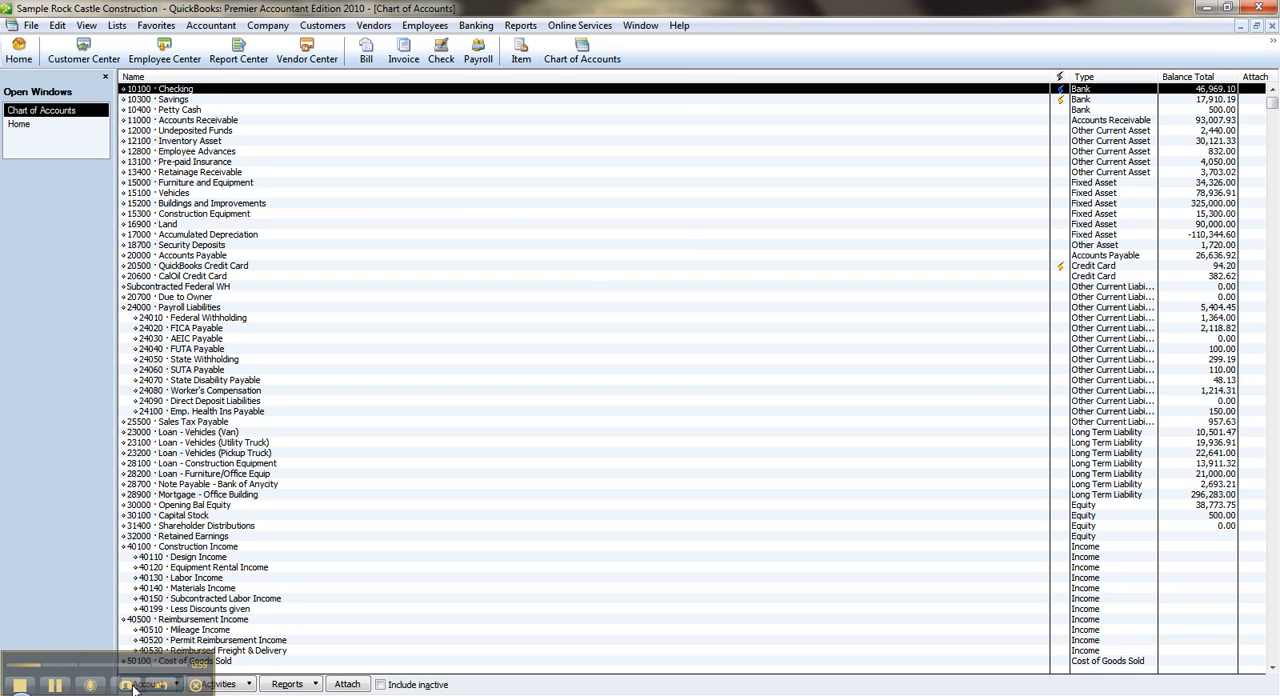
right_click(600, 286)
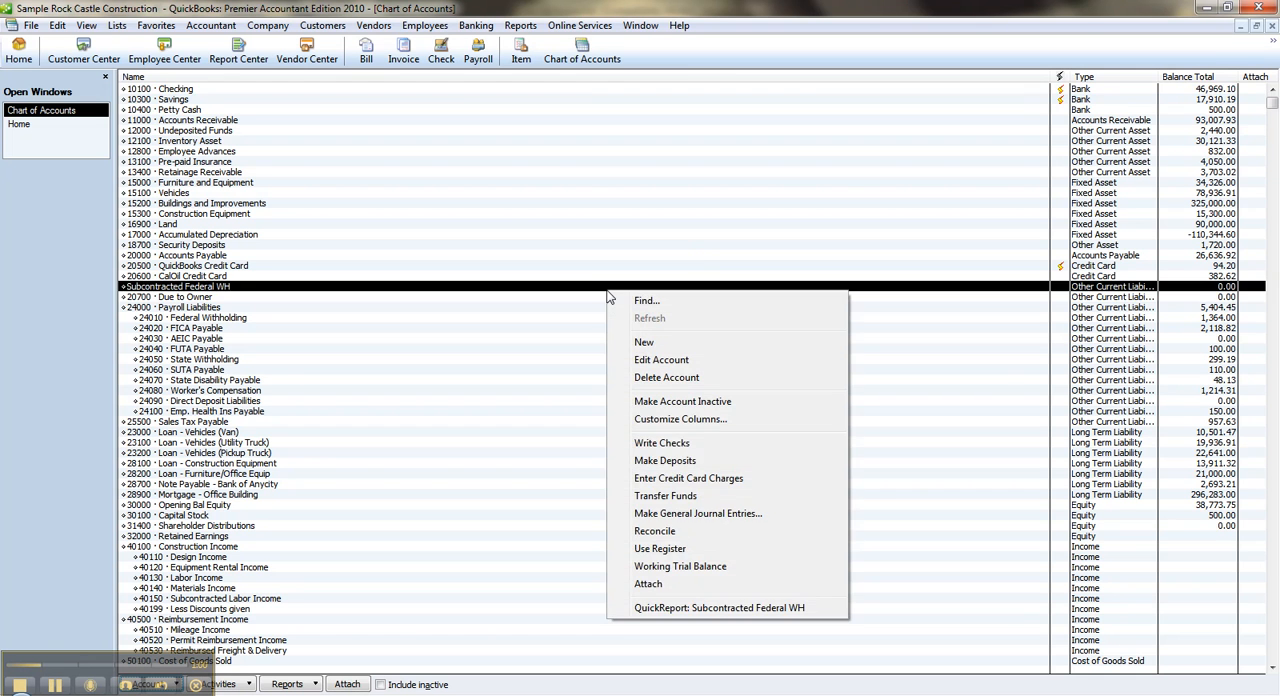
click(645, 342)
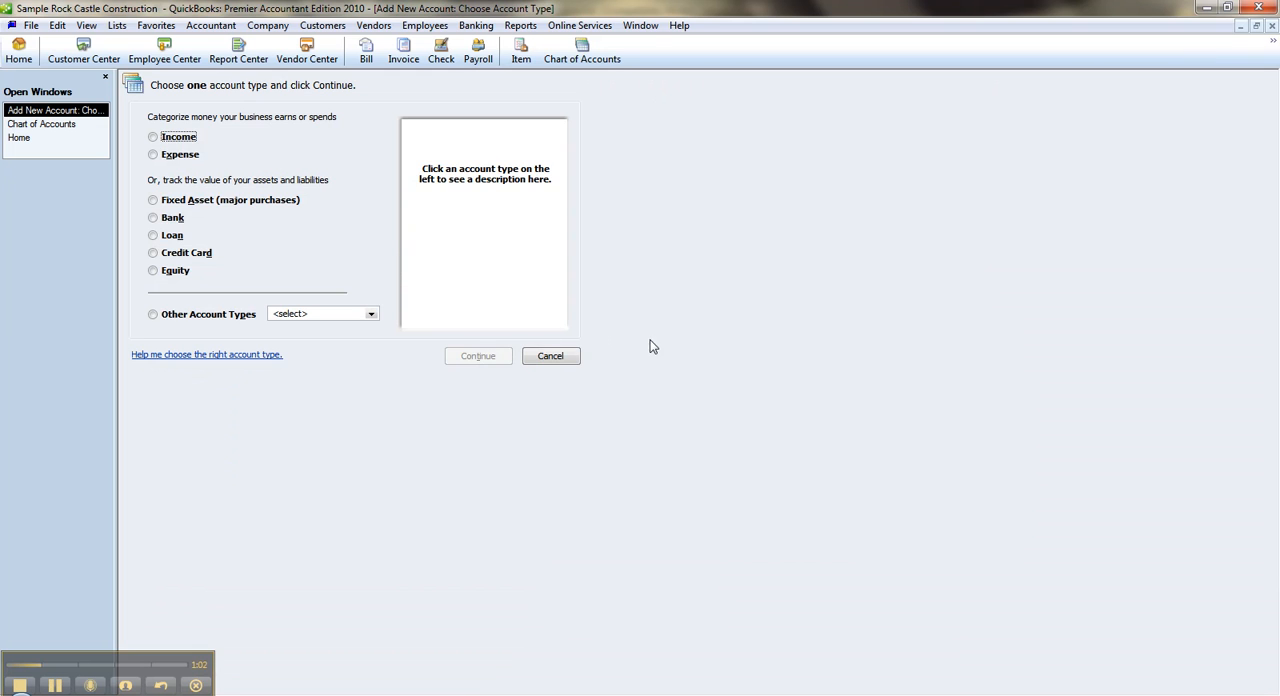
click(167, 221)
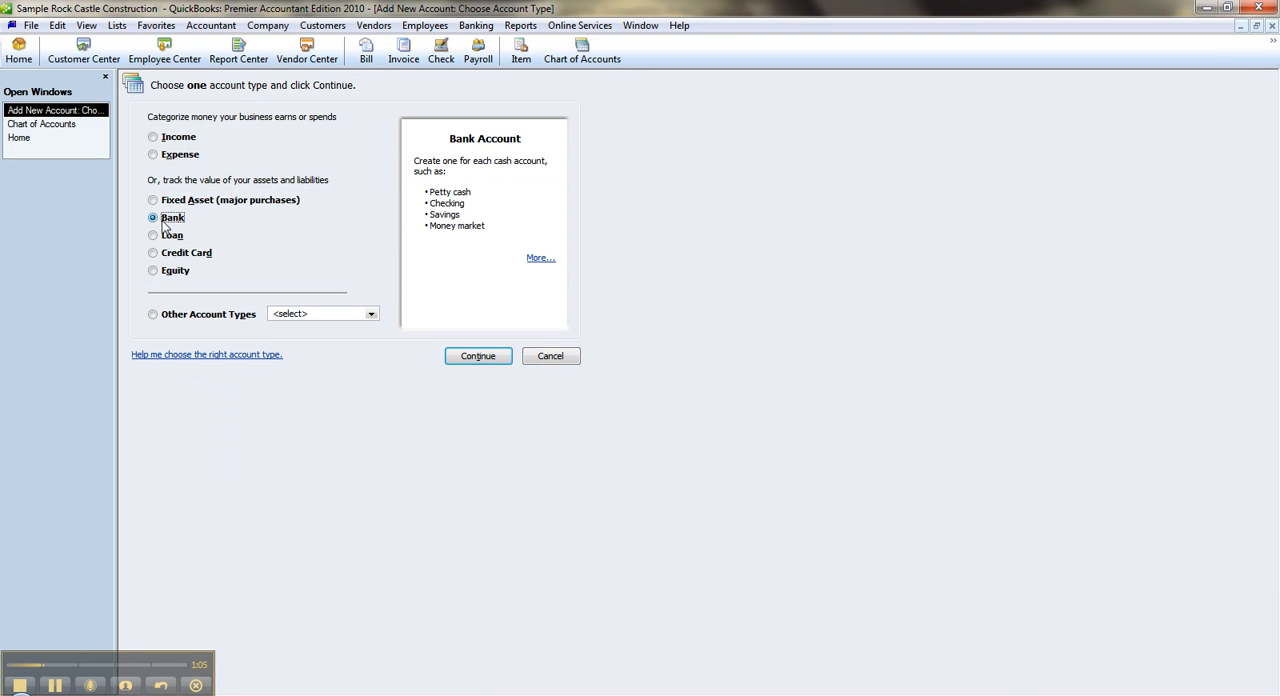
click(472, 357)
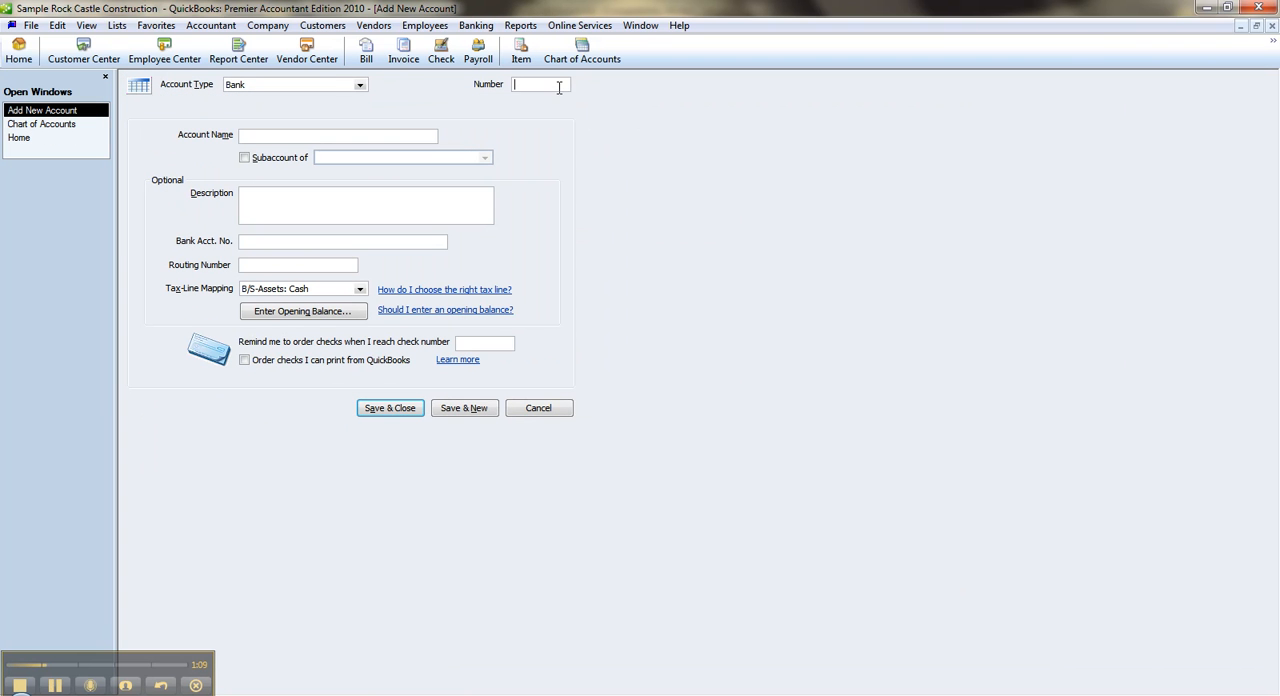
Number the new bank account 10500, name it Joint Checks, and save it without setting up online services
text(10500)
key(Tab)
text(joint)
key(BackSpace)
key(BackSpace)
key(BackSpace)
key(BackSpace)
key(BackSpace)
text(Joint Checks)
click(414, 409)
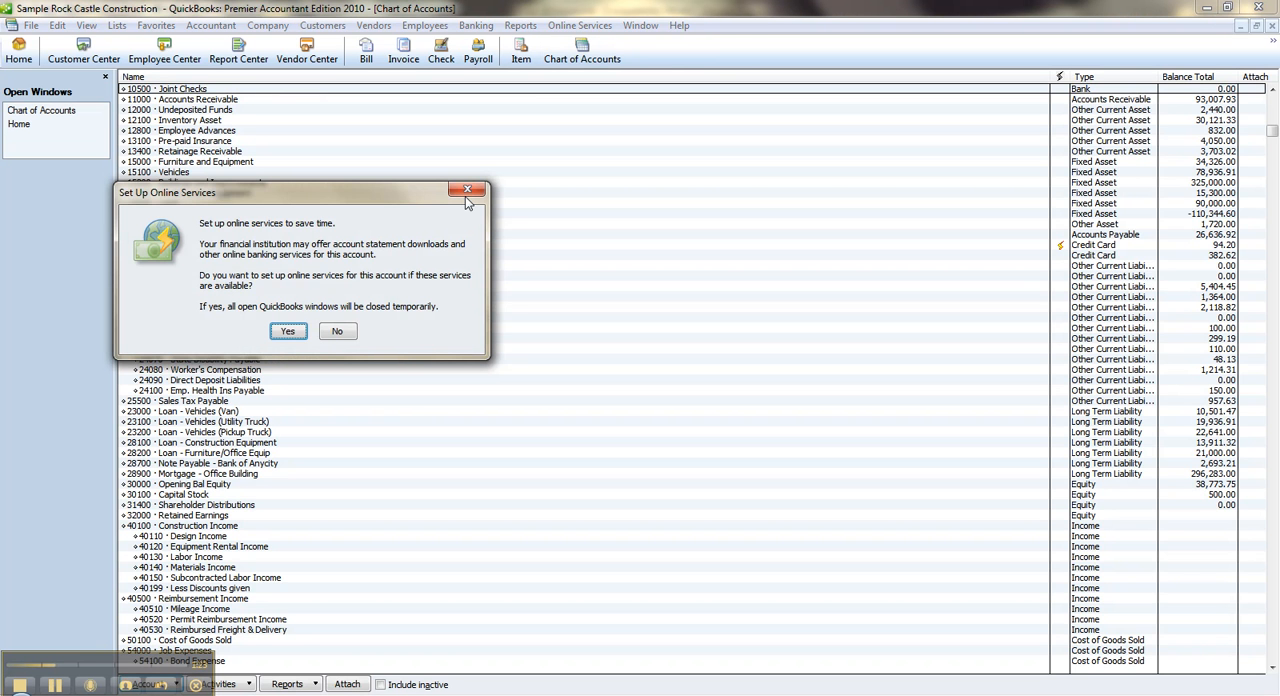
click(466, 190)
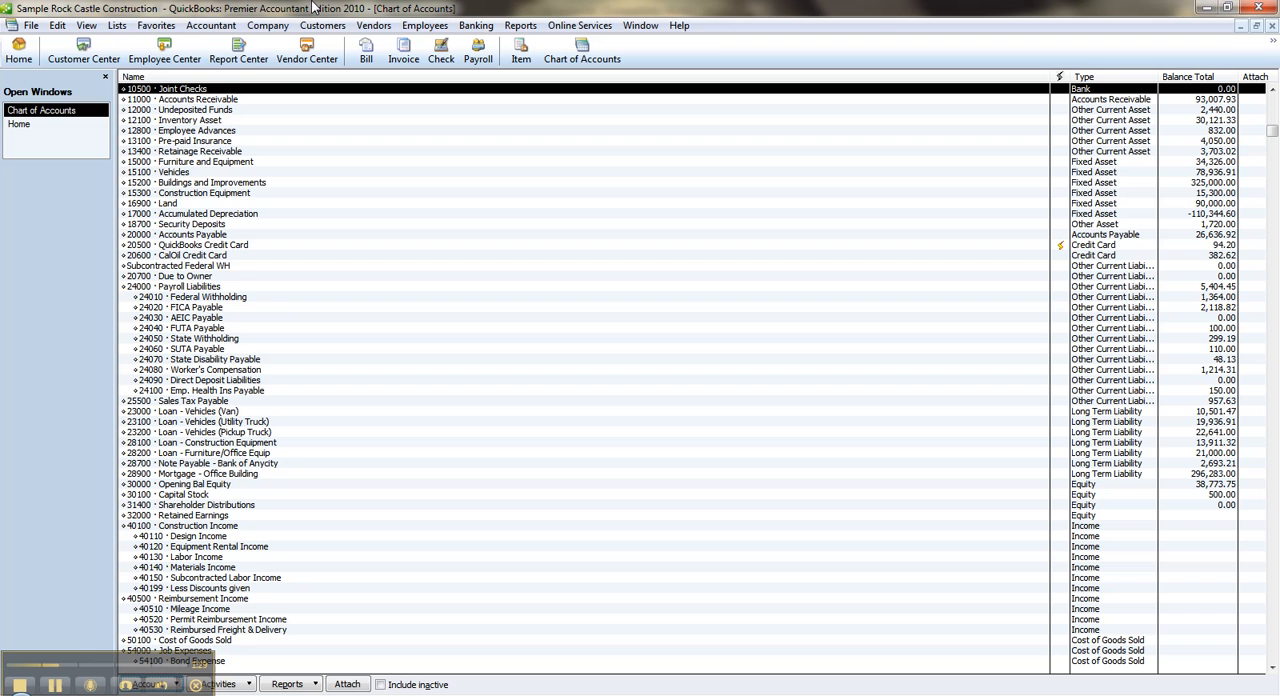
Turn off the company payments preference that uses Undeposited Funds as the default deposit-to account
click(58, 26)
click(137, 317)
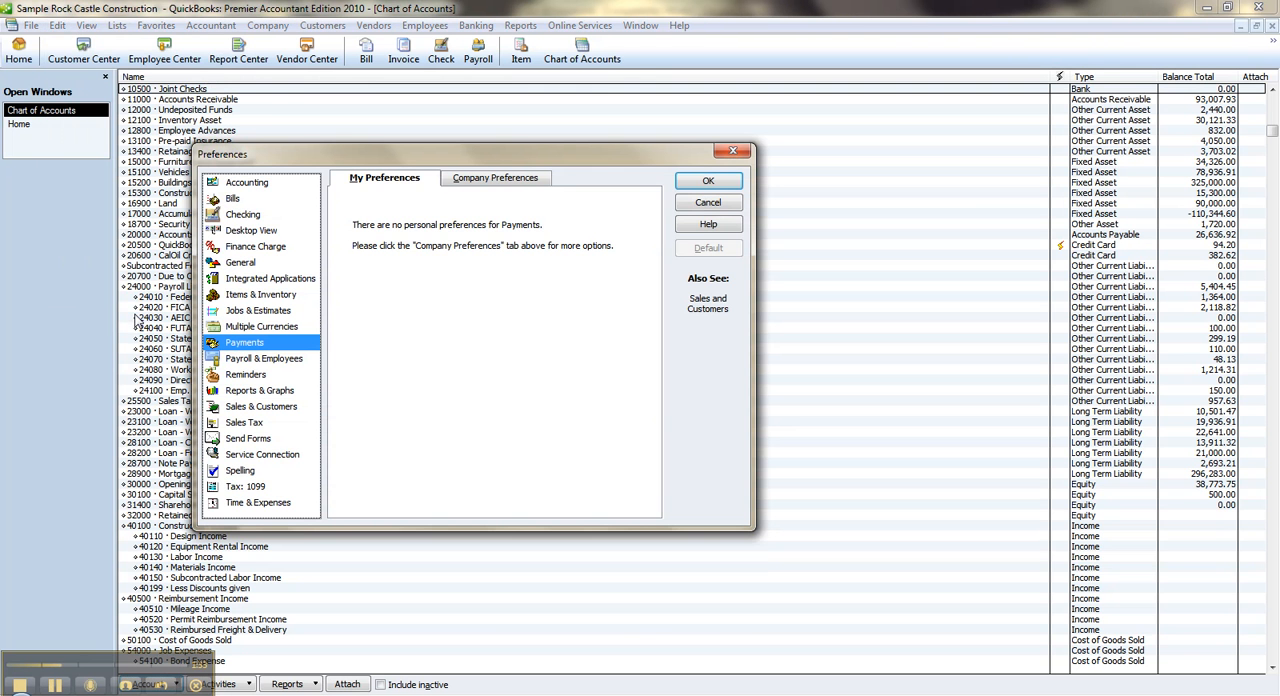
click(485, 184)
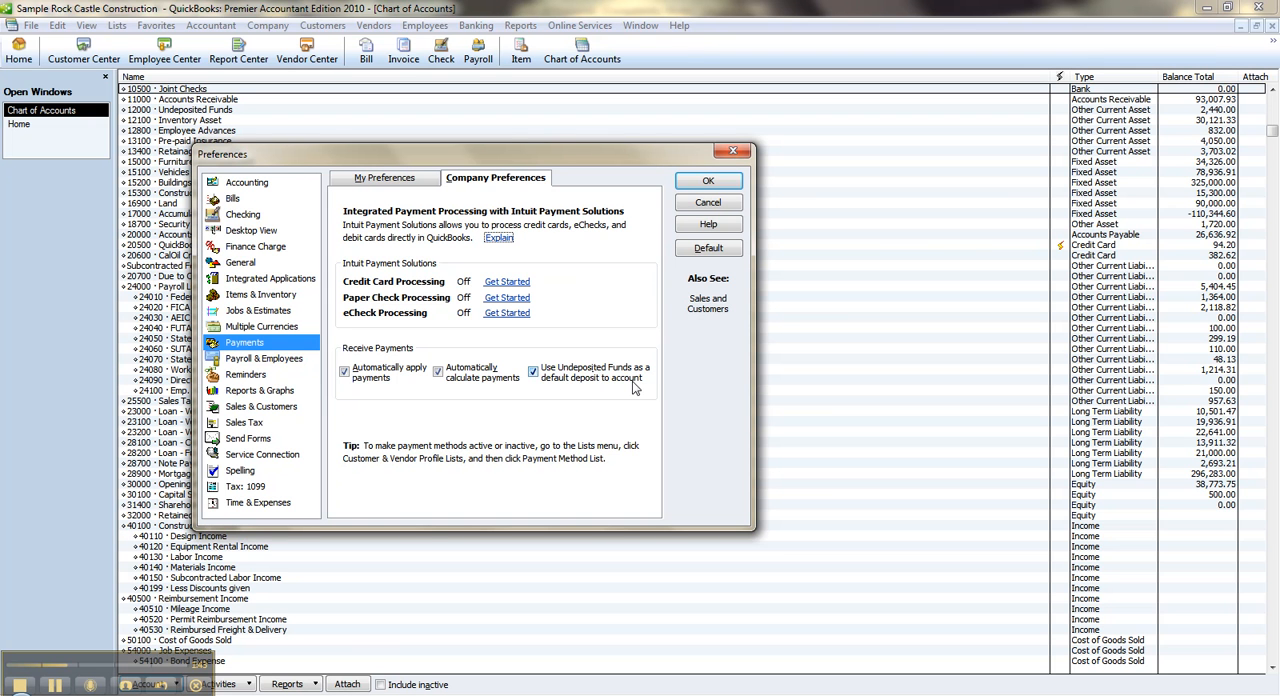
click(536, 377)
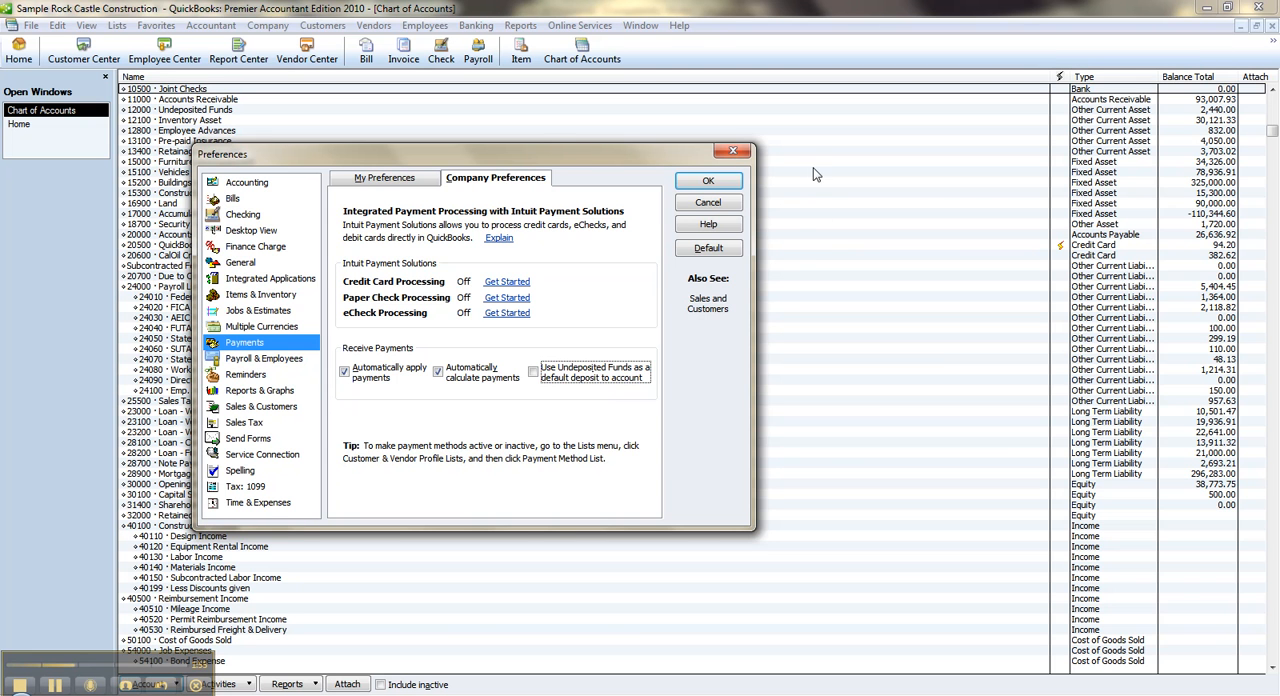
click(708, 181)
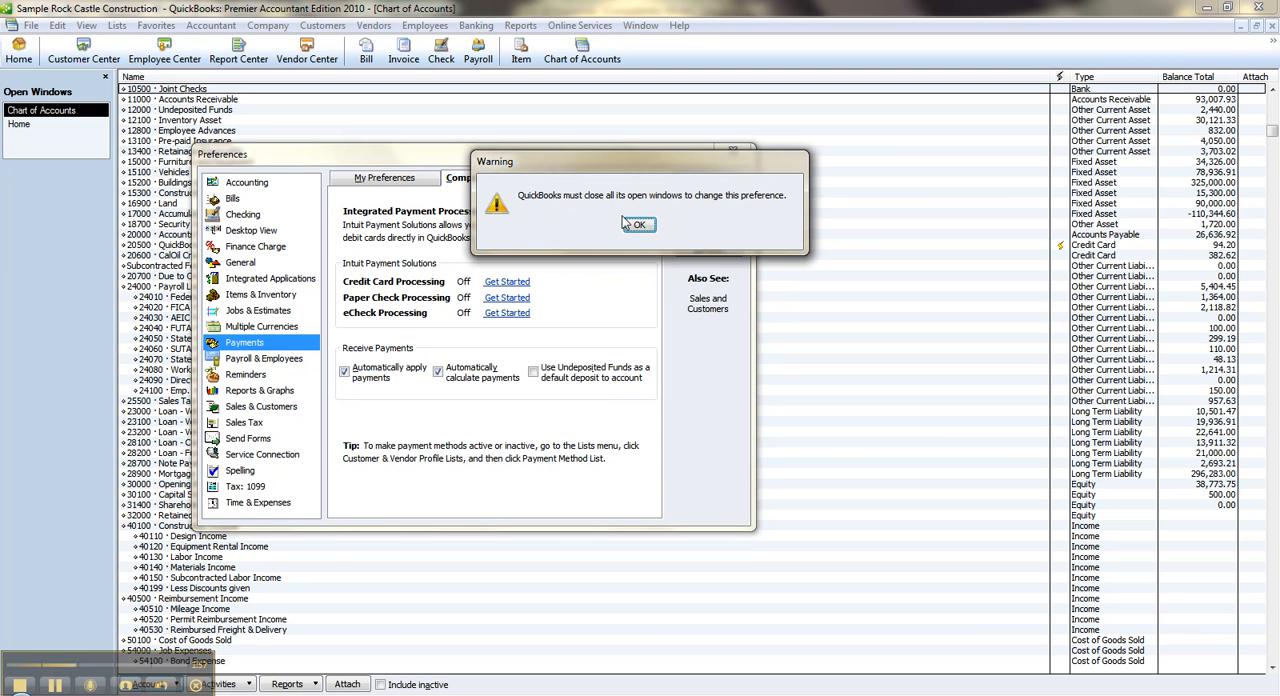
click(640, 226)
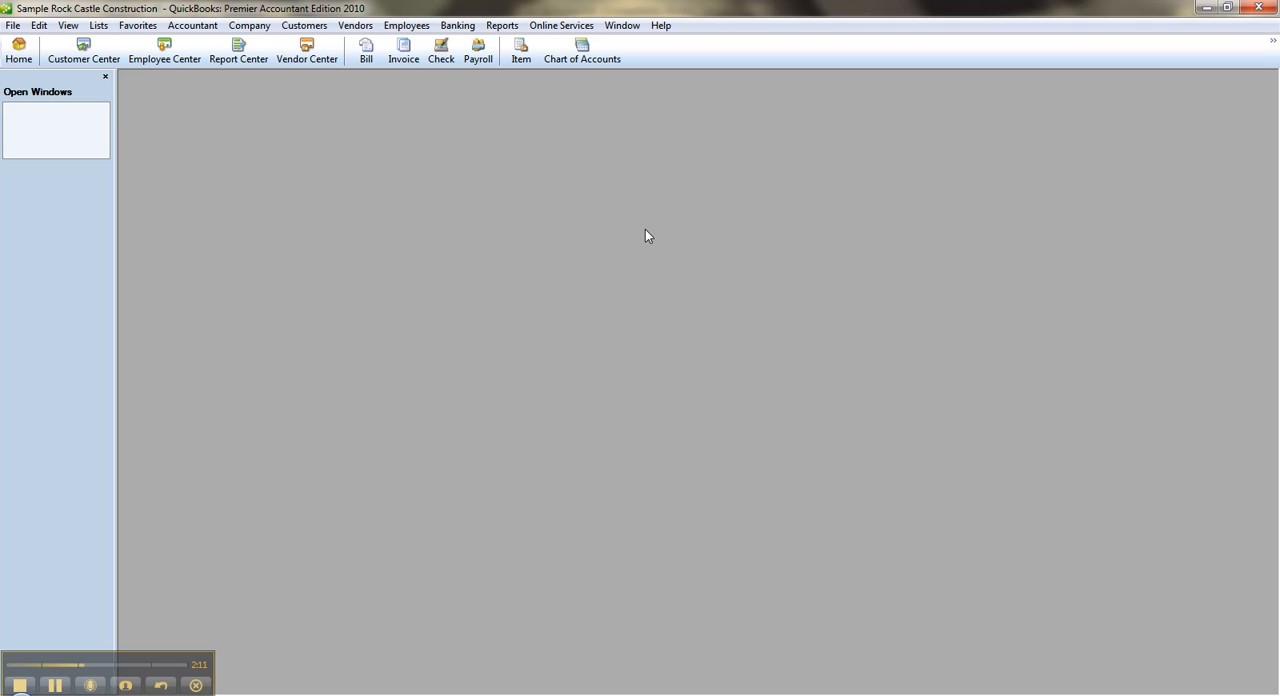
Start a customer payment received from Pretell Real Estate for 750.00
click(306, 26)
click(342, 228)
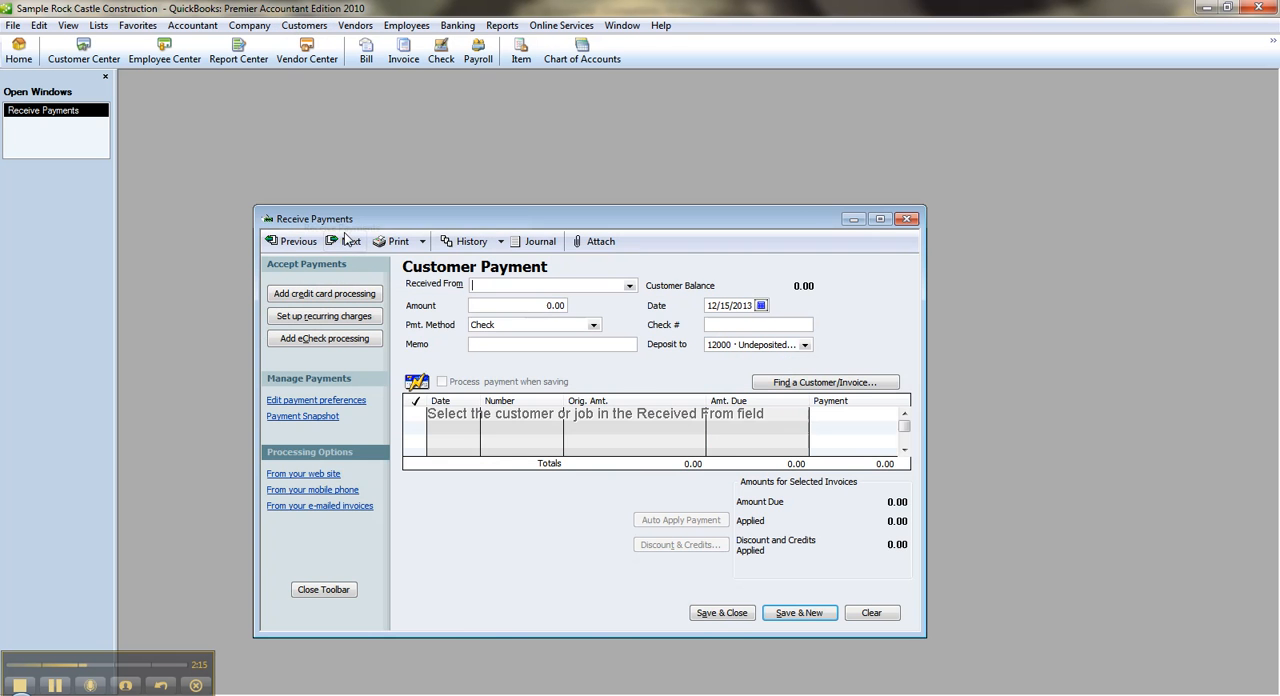
click(880, 219)
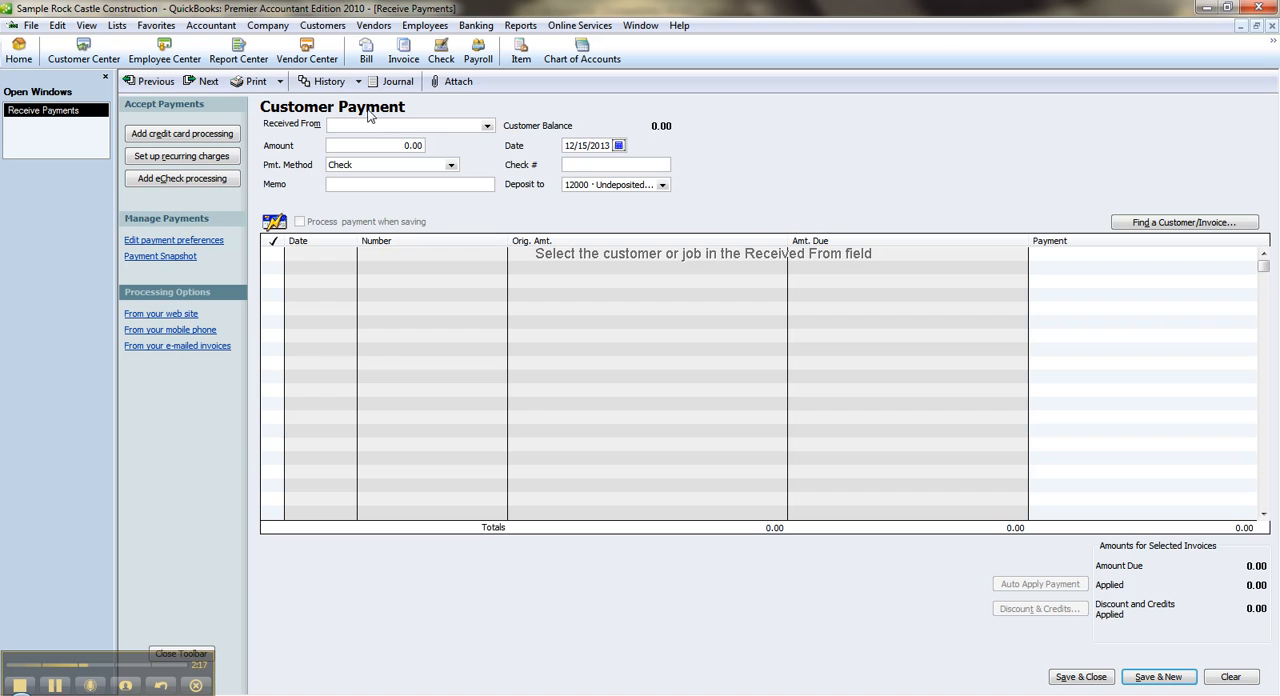
text(Pretell Real Estate)
key(Tab)
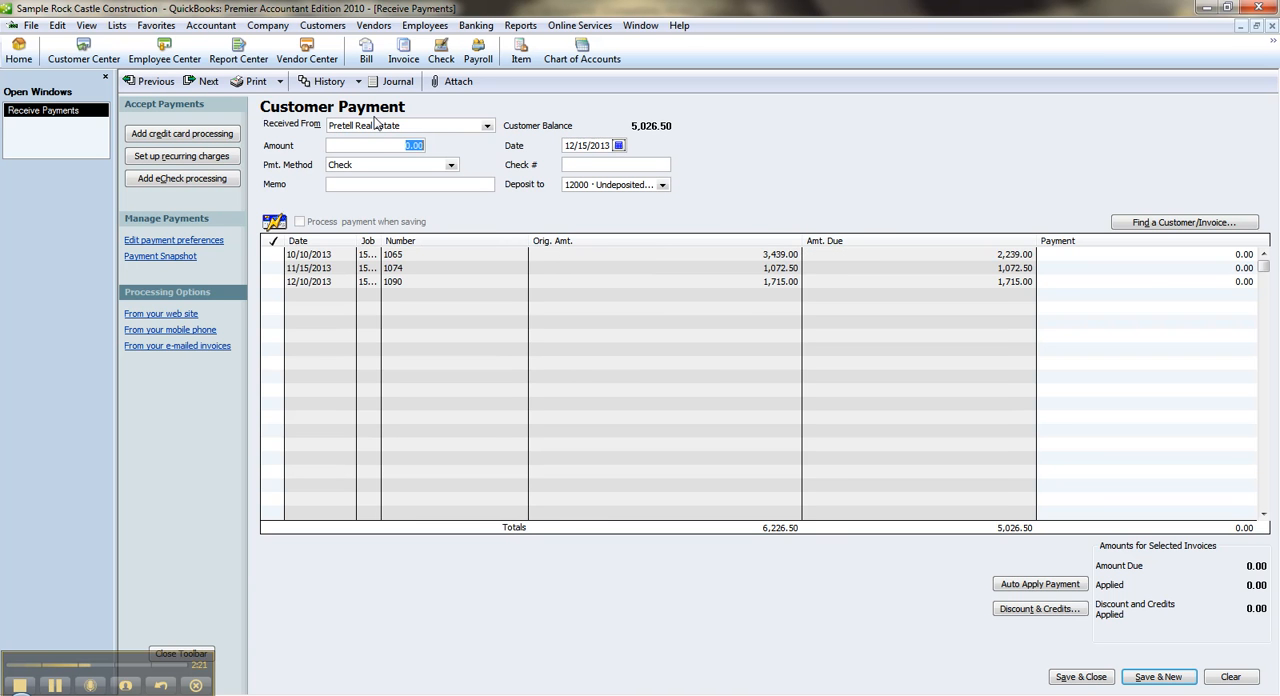
text(750.00)
key(Tab)
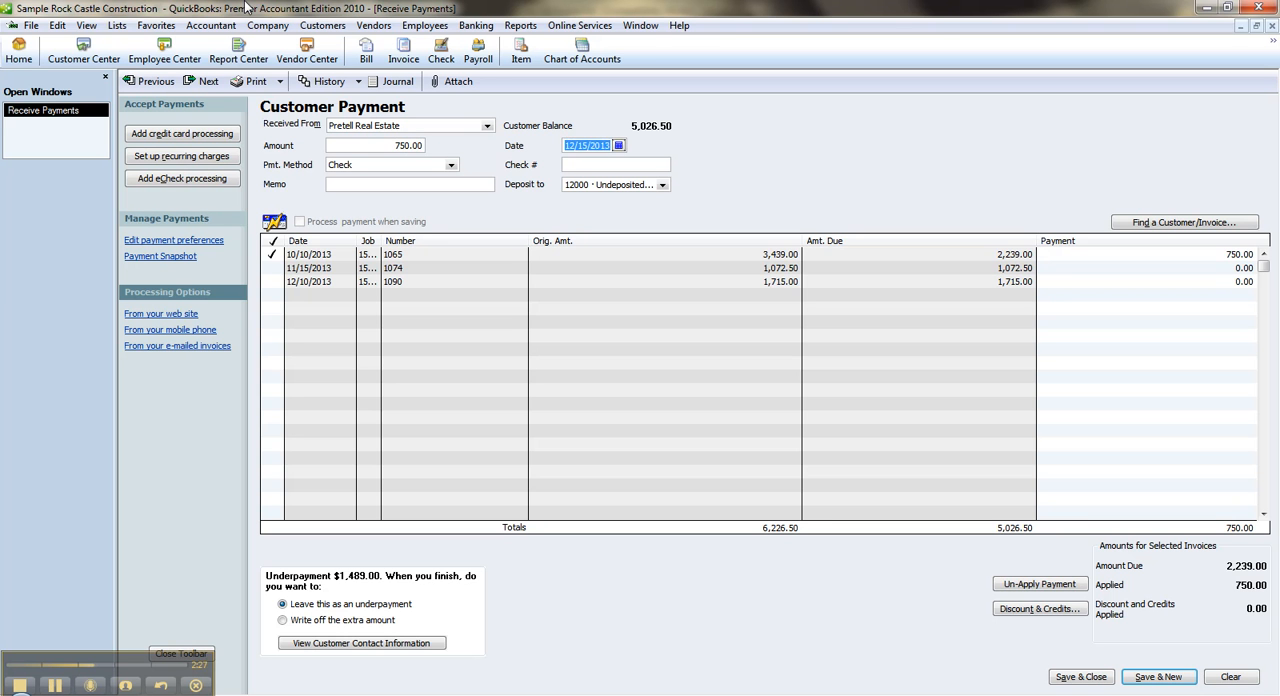
Enter check number 55555 for the payment and widen the Job column to show full job names
key(Tab)
key(Tab)
text(55555)
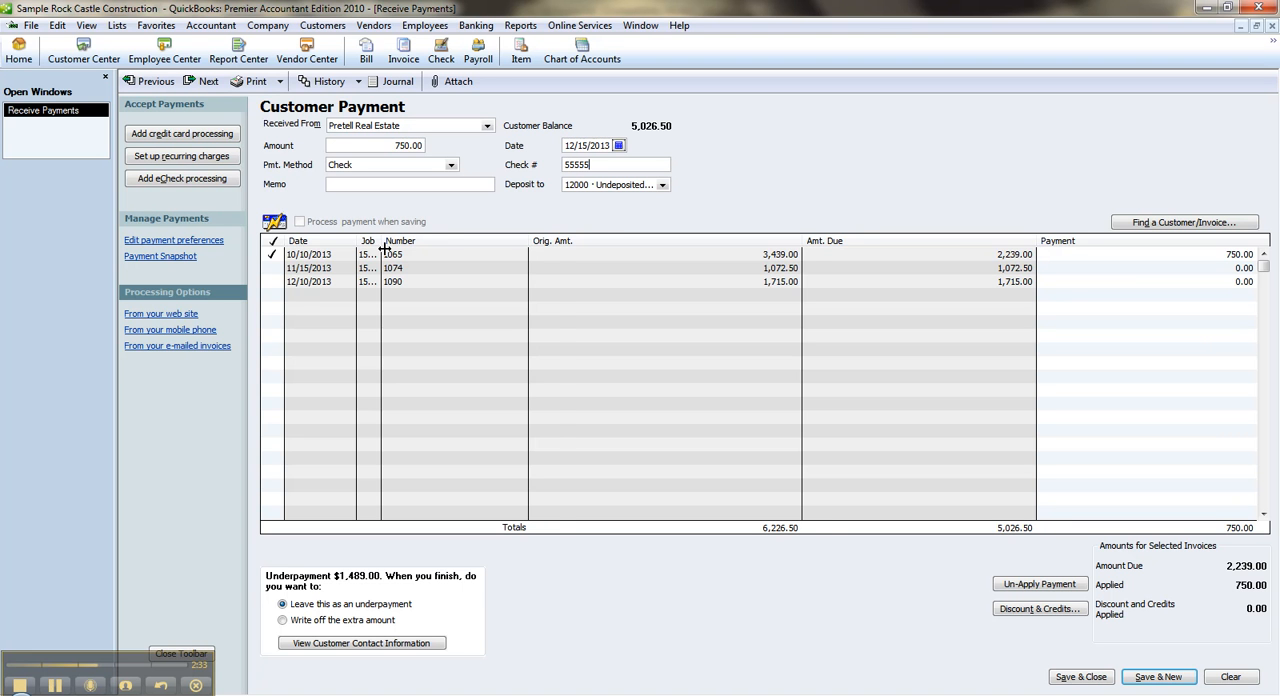
drag(380, 244, 419, 244)
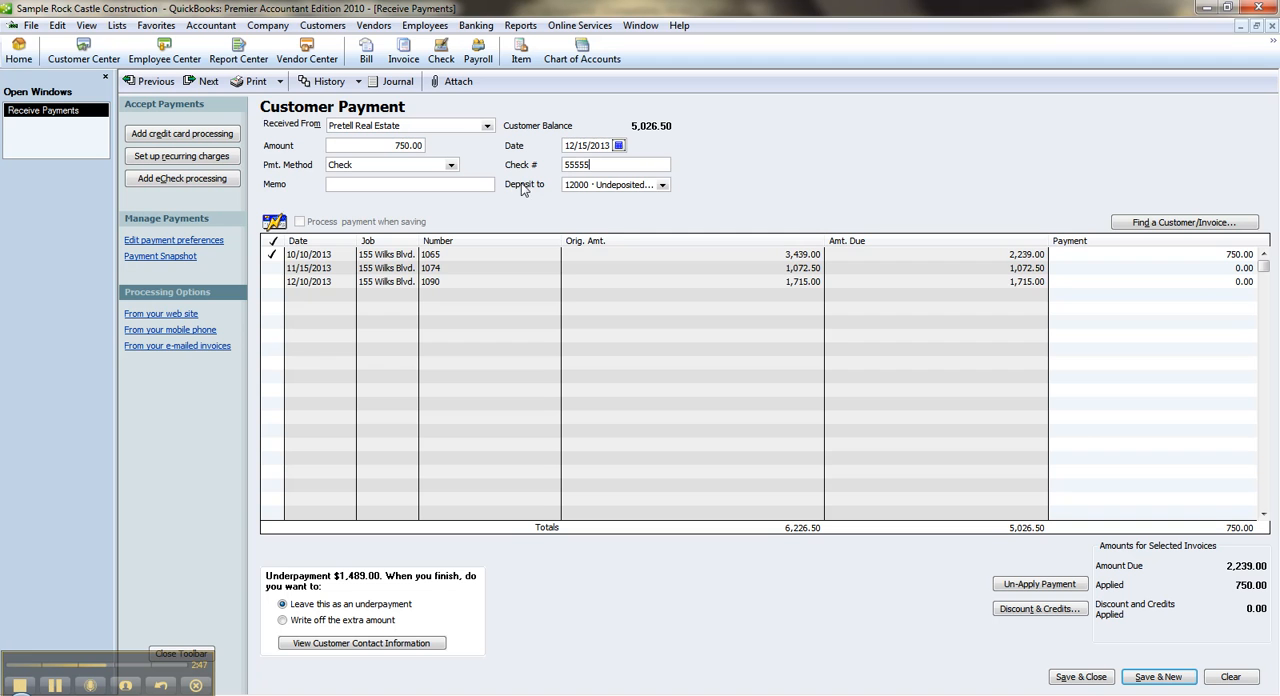
Set the customer payment to deposit to 10500 · Joint Checks, then save and close it
click(663, 185)
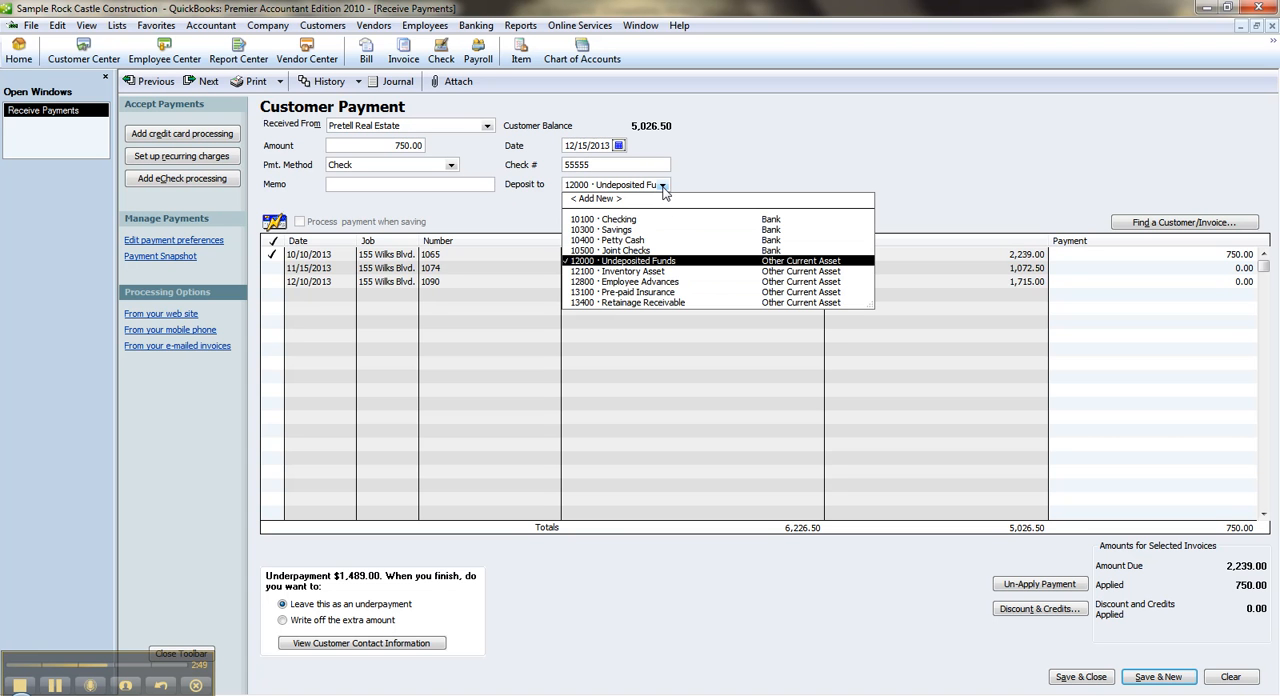
click(633, 250)
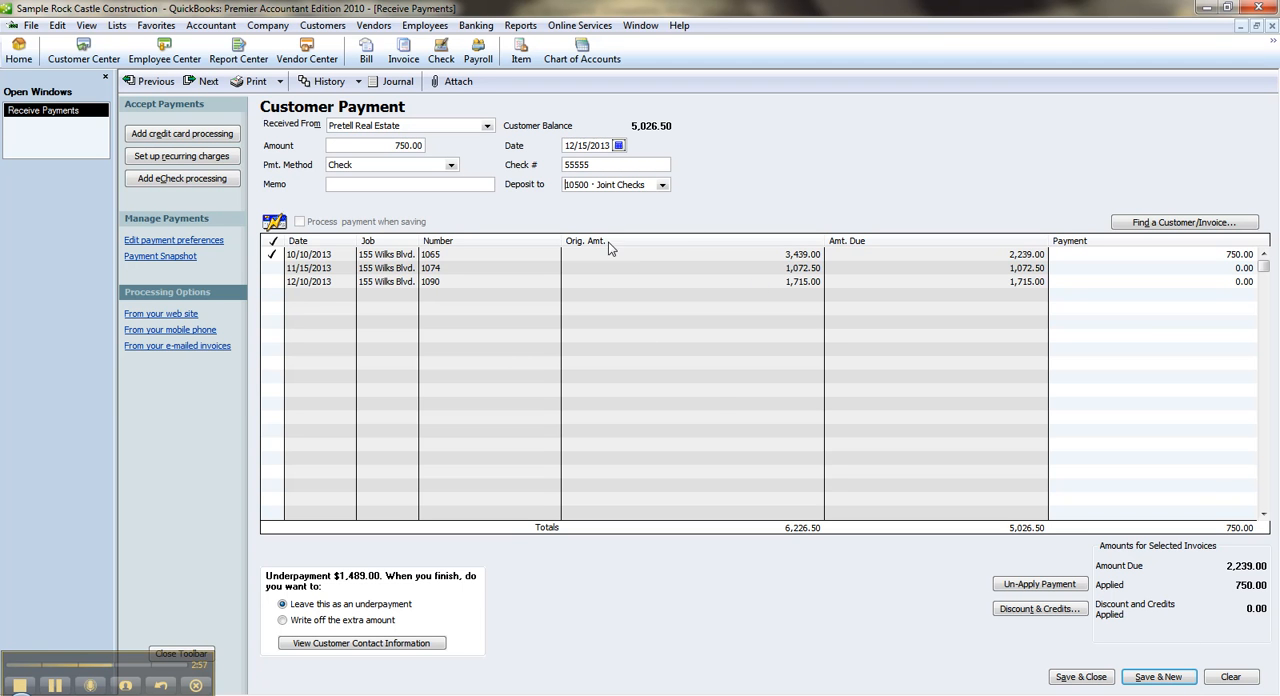
click(1085, 678)
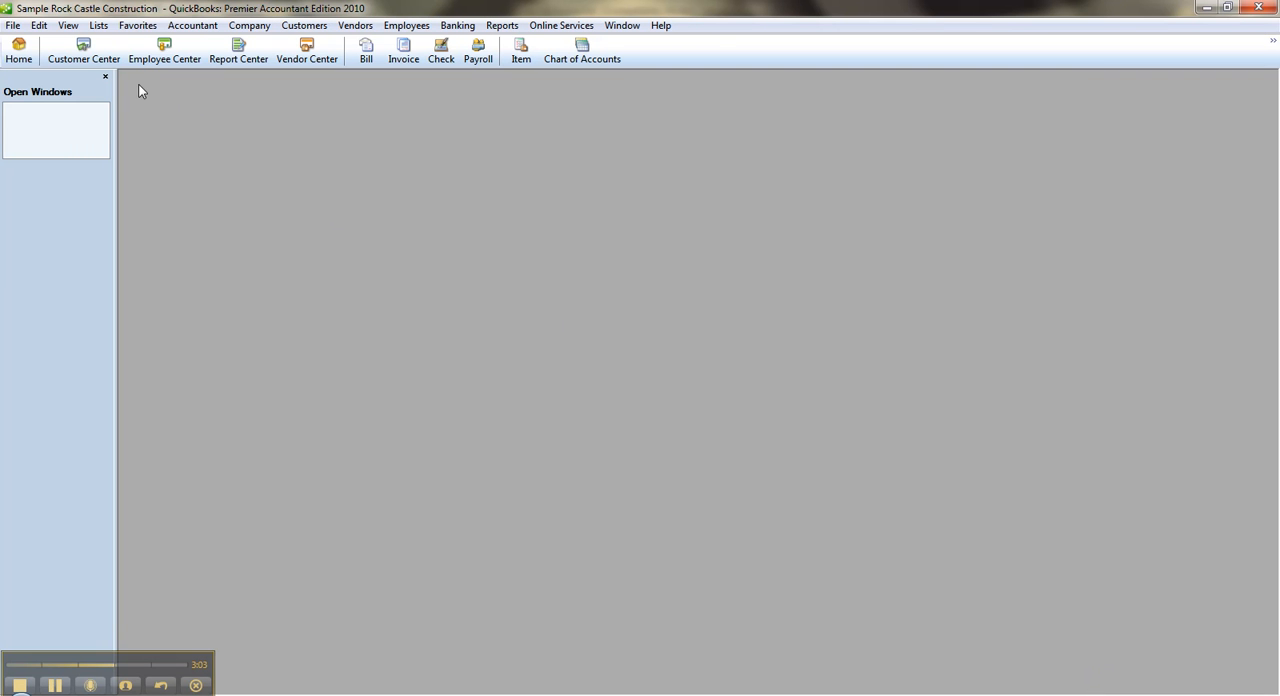
Open the Joint Checks register from the home page's account balances to review the deposit
click(22, 50)
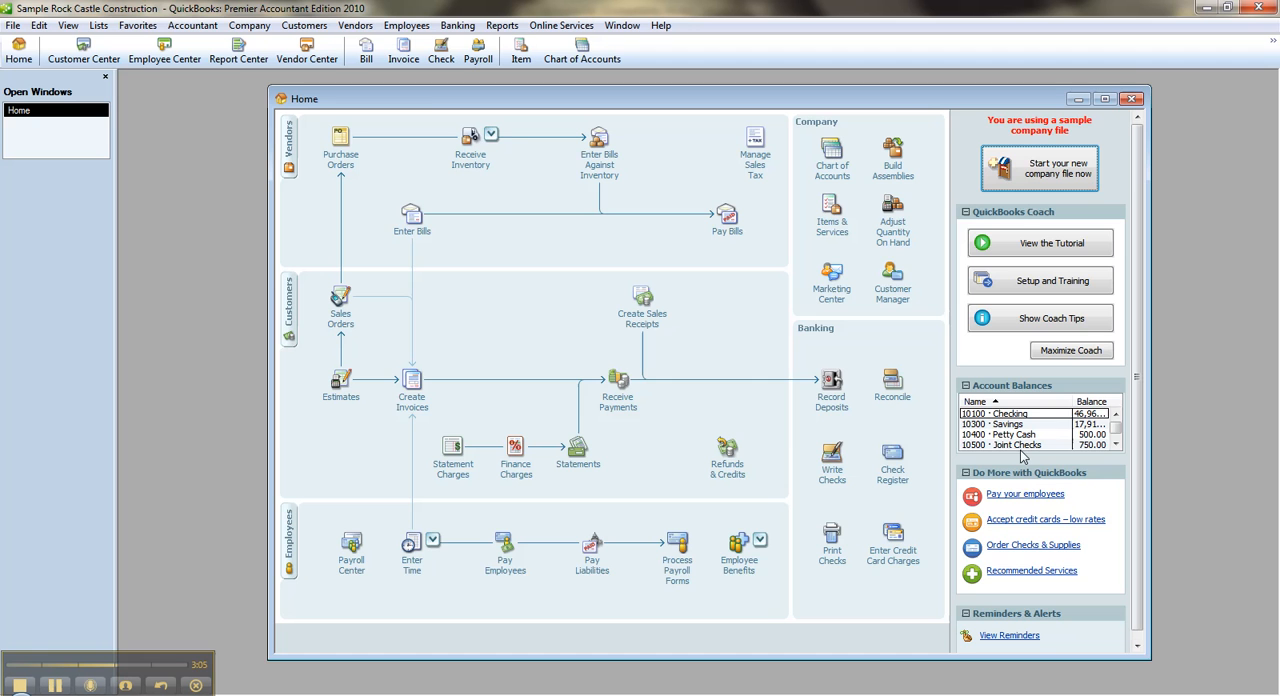
click(1104, 98)
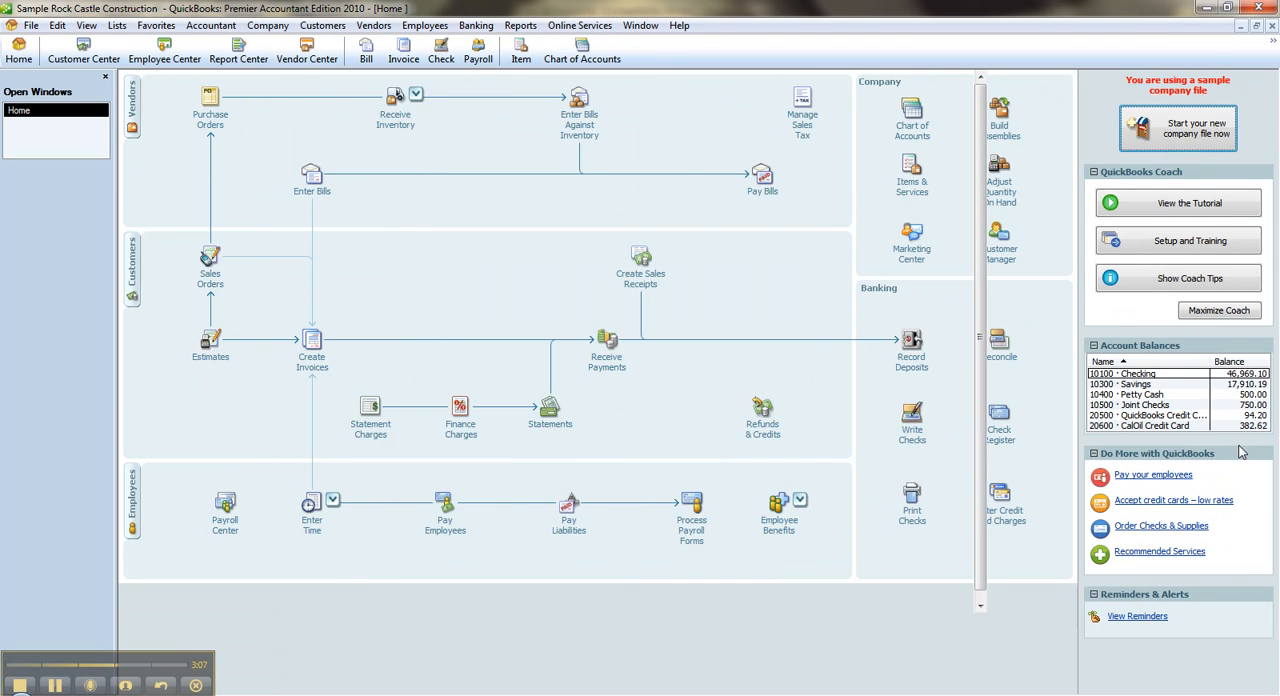
double_click(1135, 405)
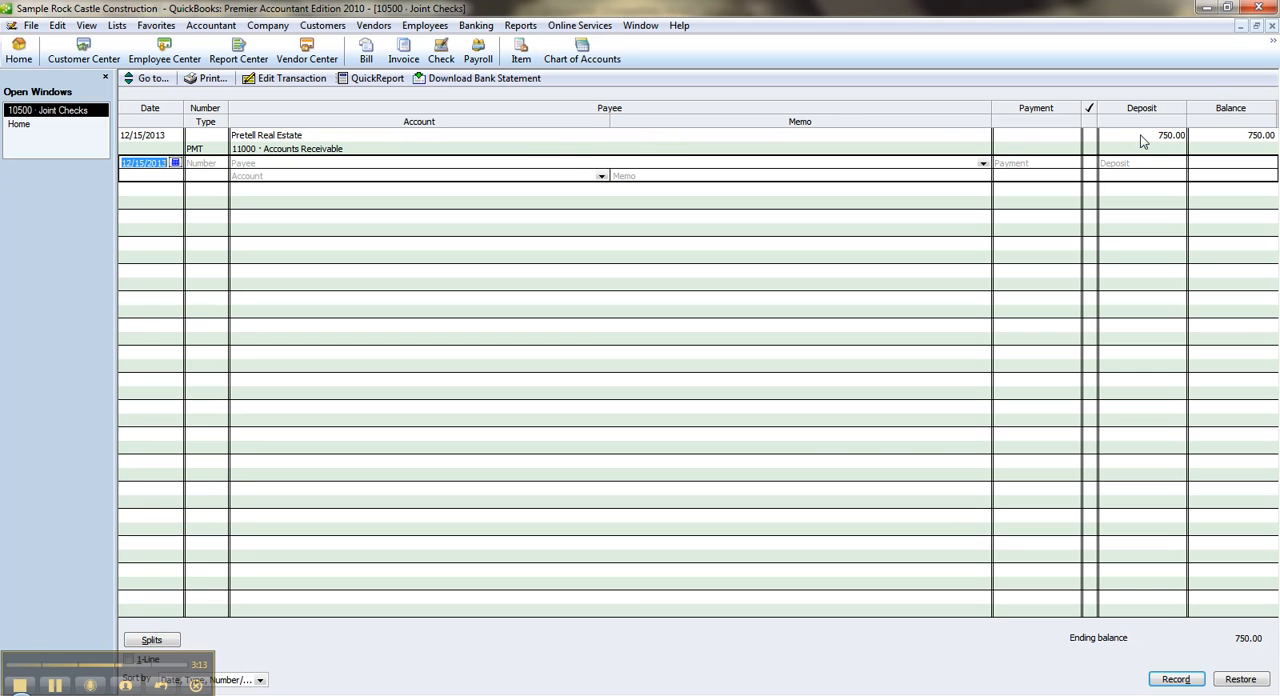
Open bill payment and select the two C.U. Electric bills of 500.00 and 250.00
click(370, 26)
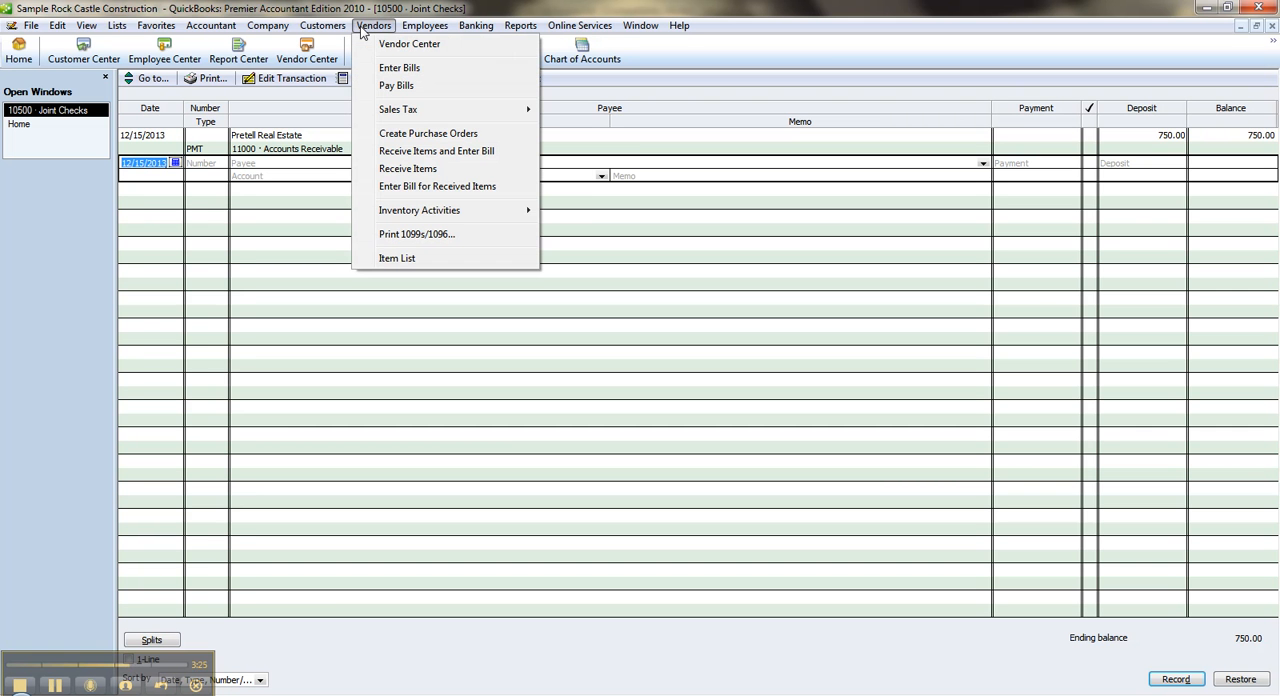
click(400, 86)
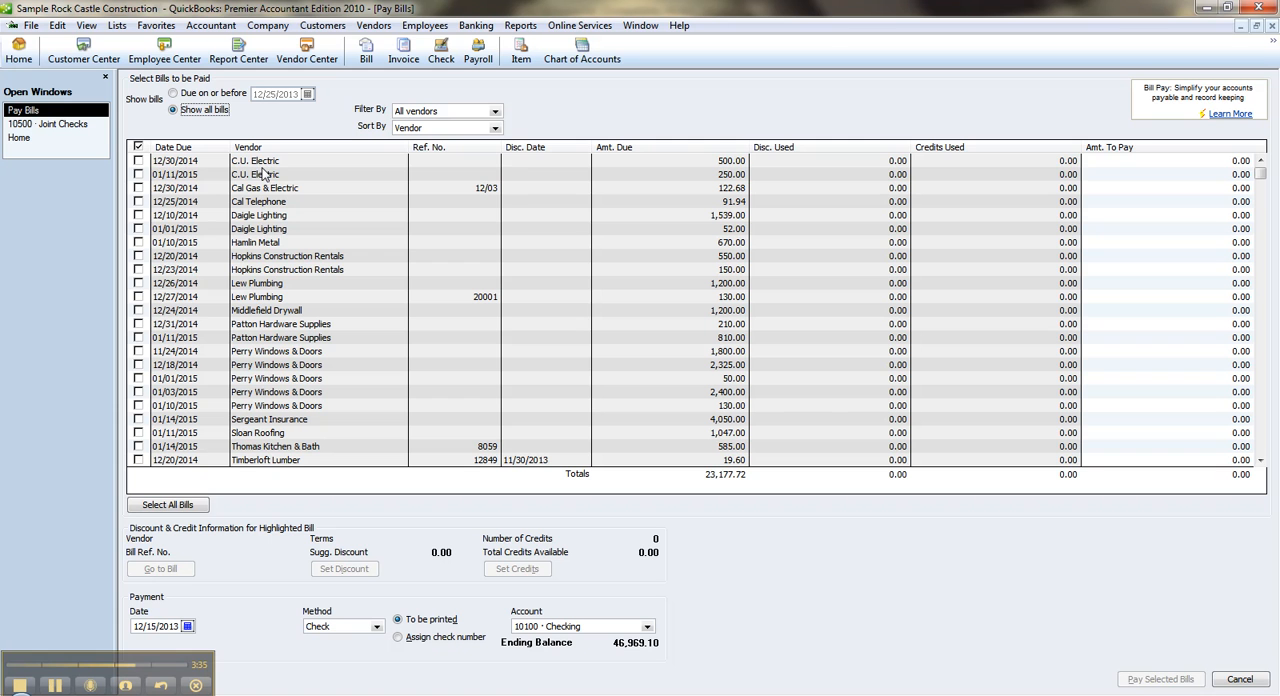
click(139, 161)
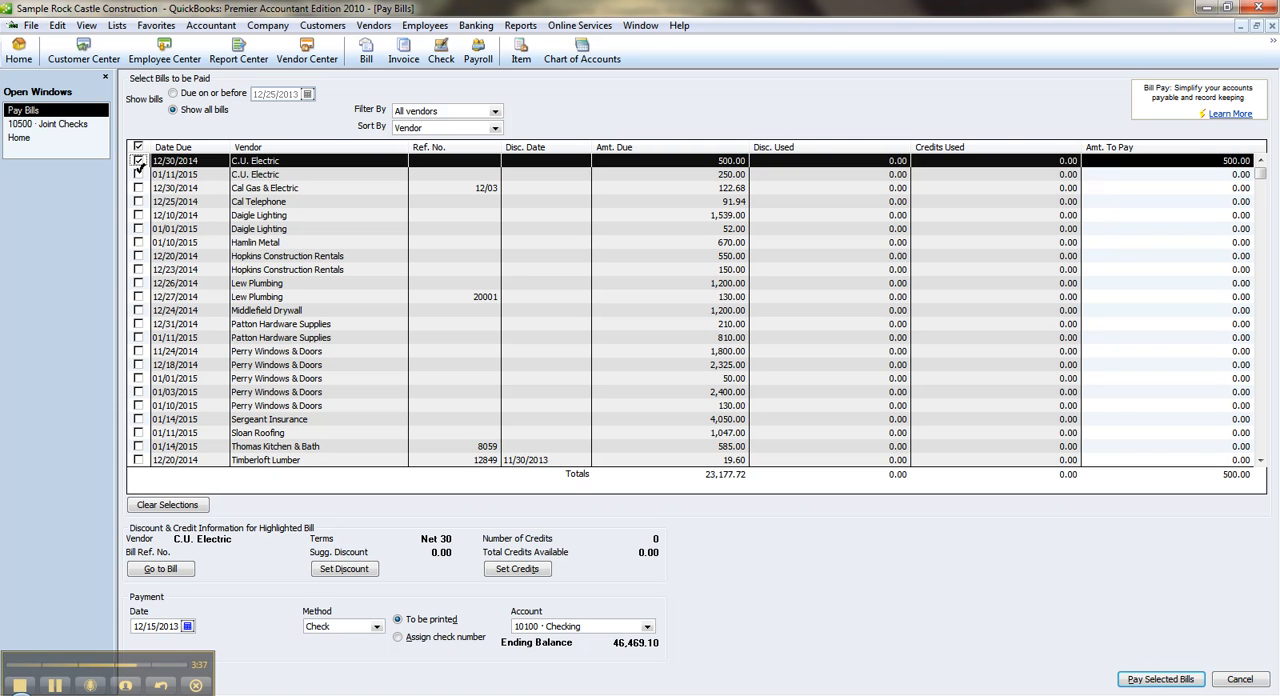
click(139, 172)
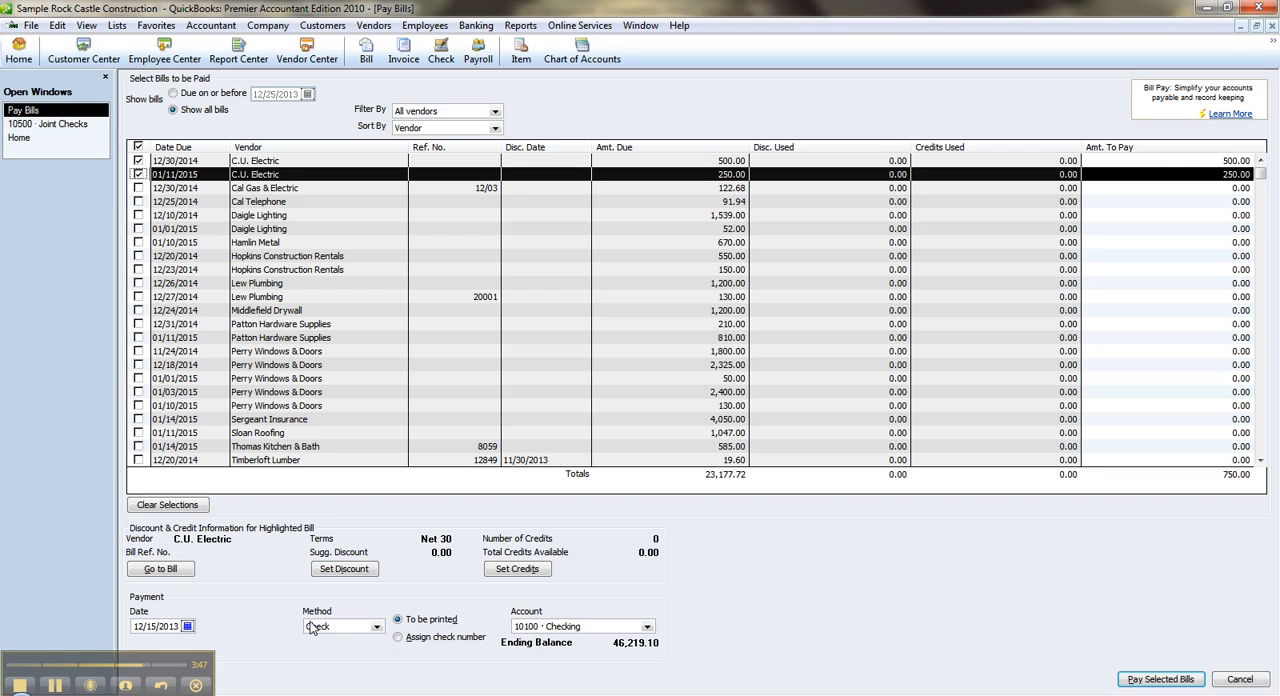
Pay the selected bills from the 10500 · Joint Checks account and finish without printing checks
click(648, 628)
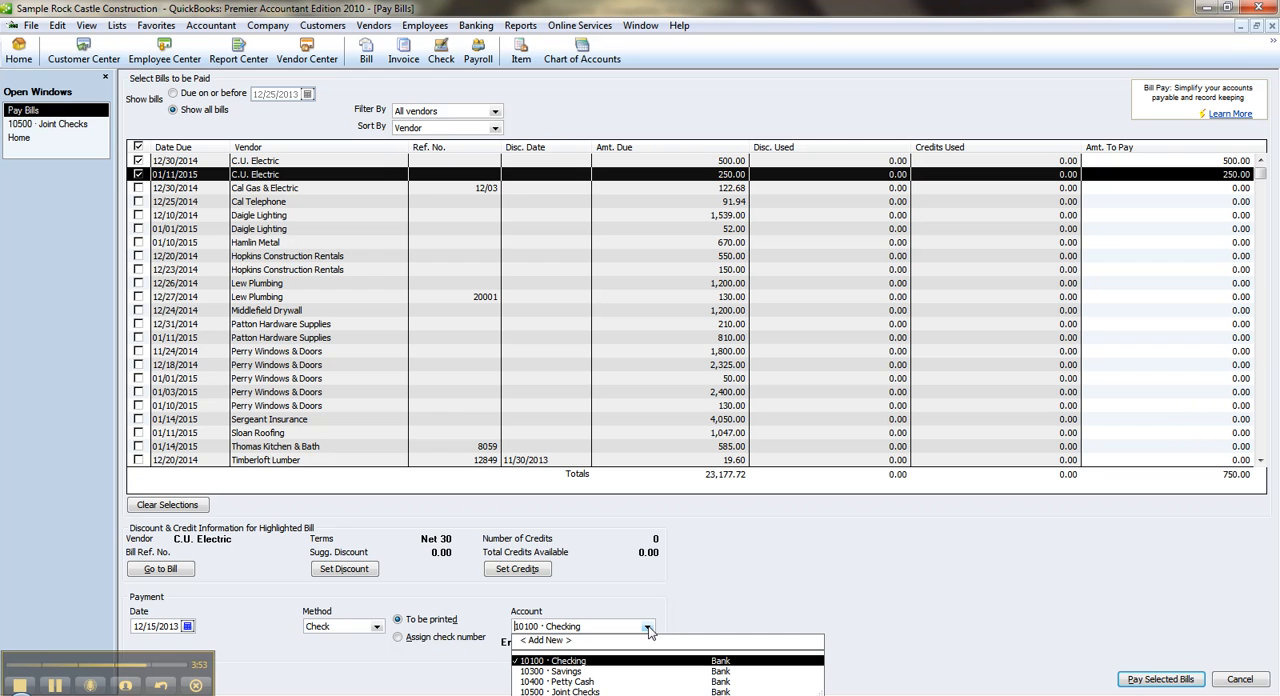
click(584, 691)
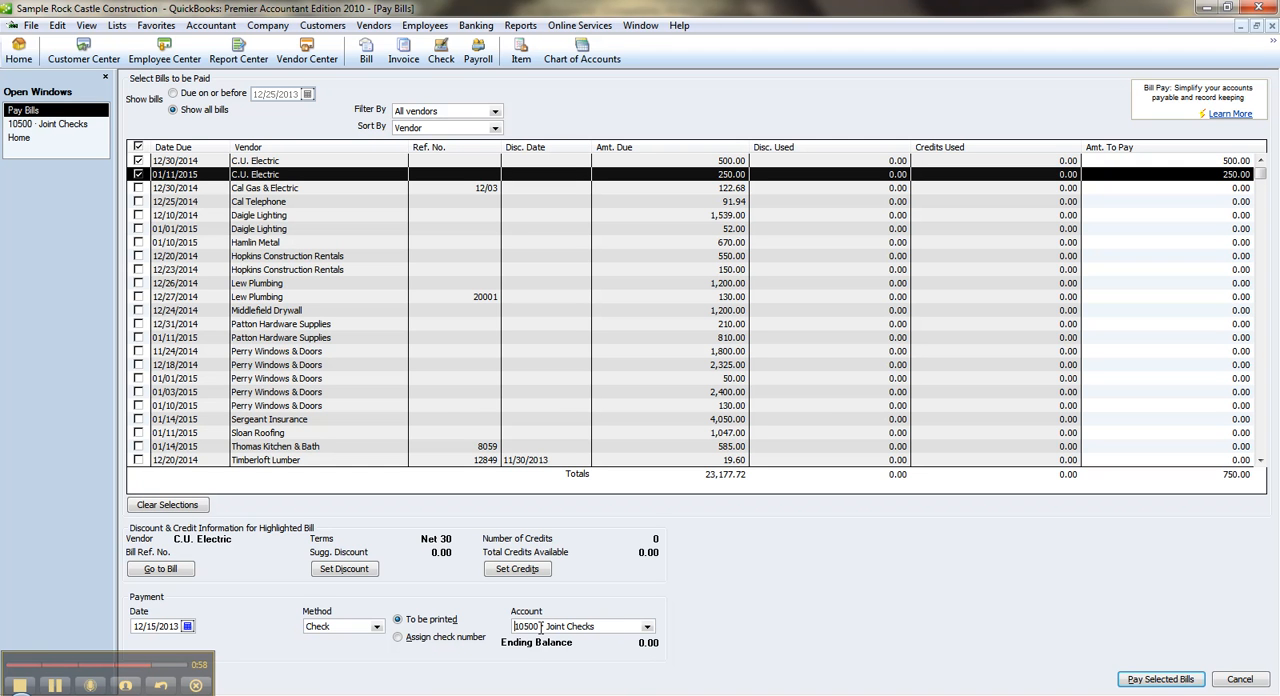
click(1182, 686)
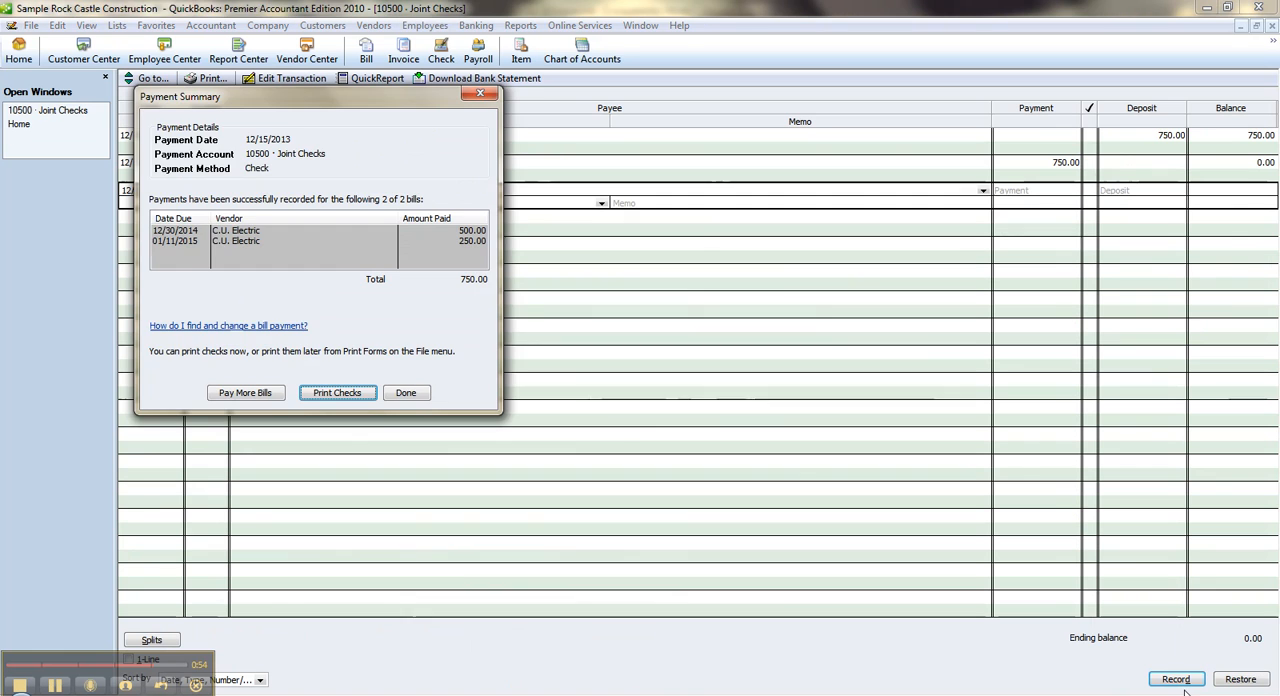
click(408, 396)
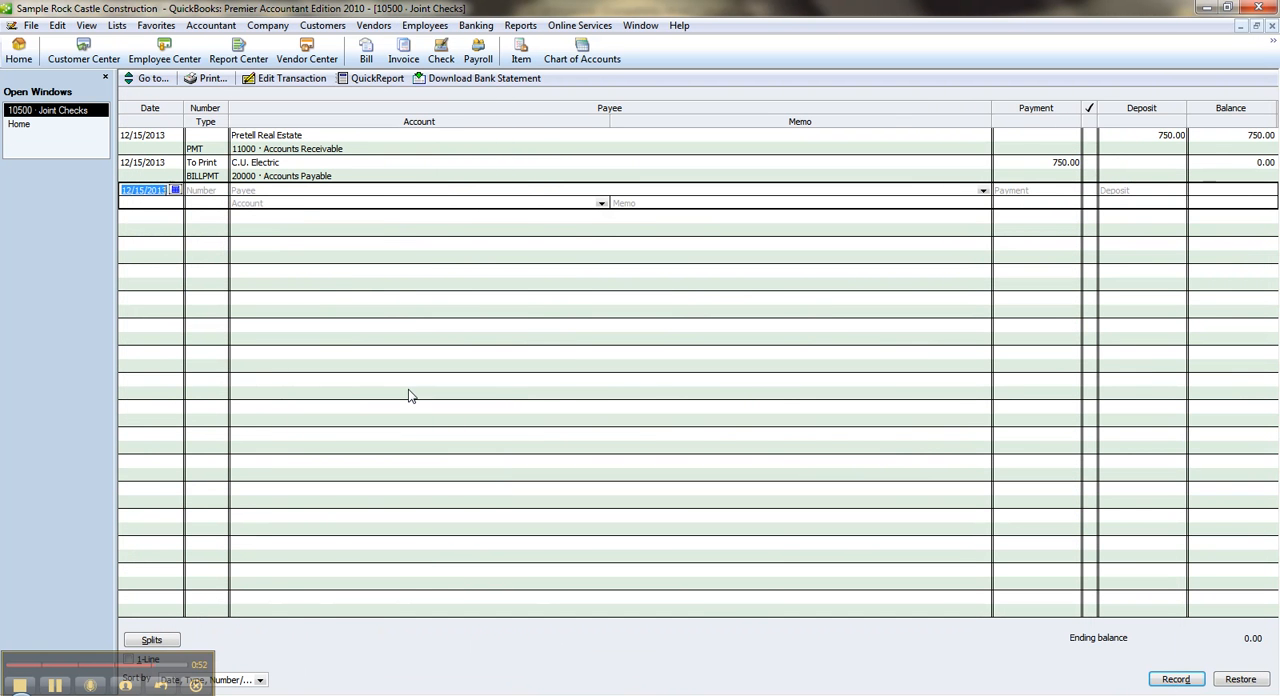